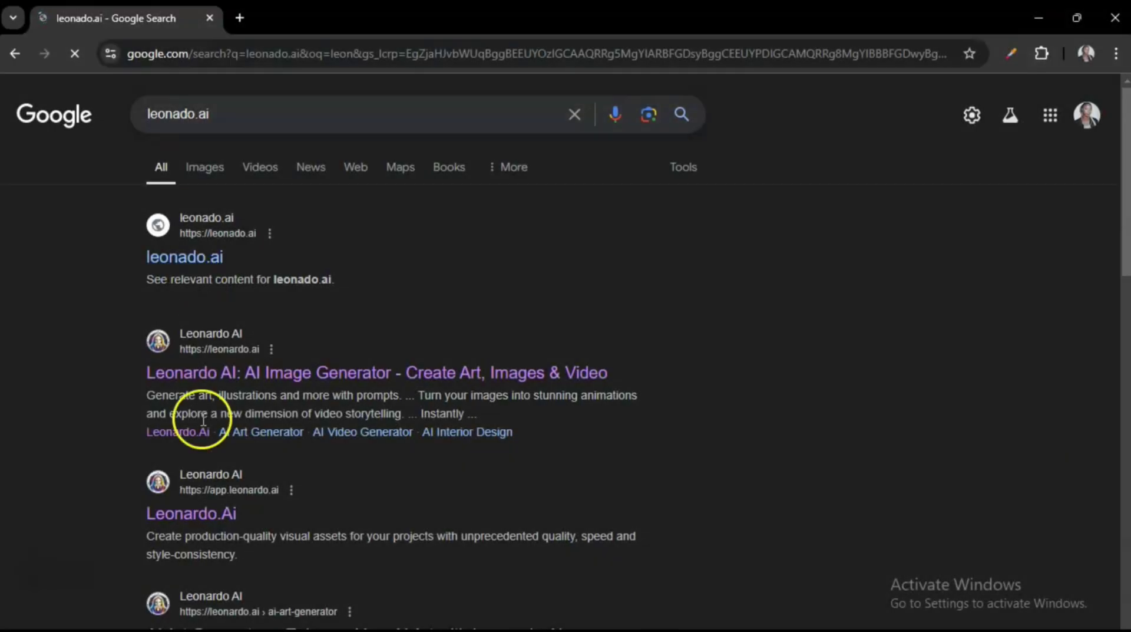
# - Open the 'Leonardo AI: AI Image Generator' result to reach leonardo.ai
pyautogui.click(202, 377)
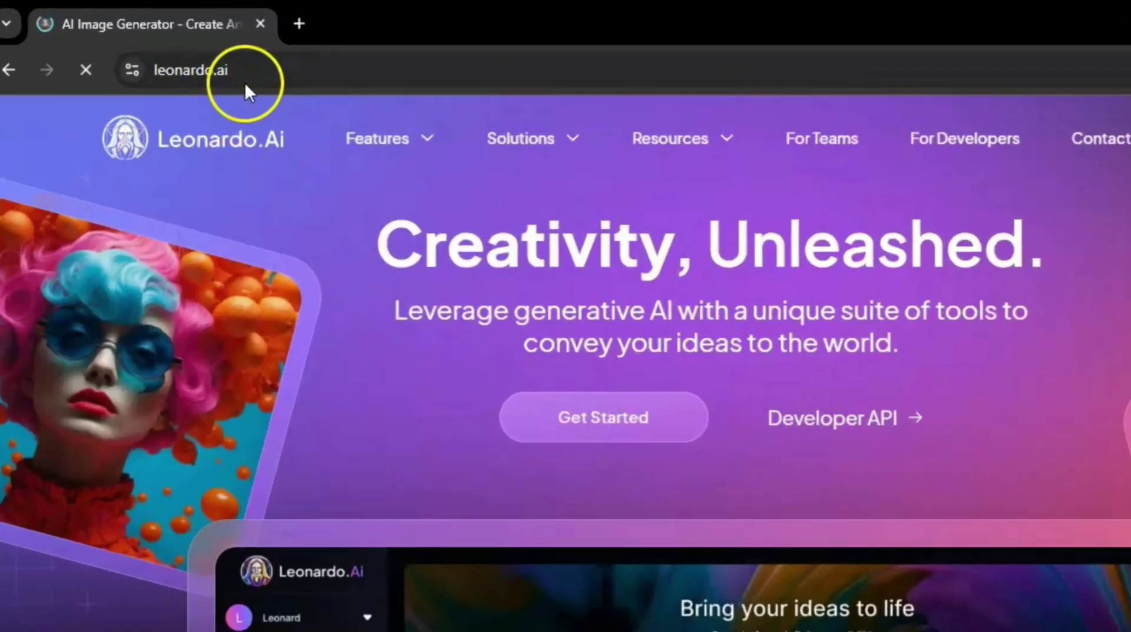
# - Launch the Leonardo.Ai web app and start a new Image Creation
pyautogui.click(194, 59)
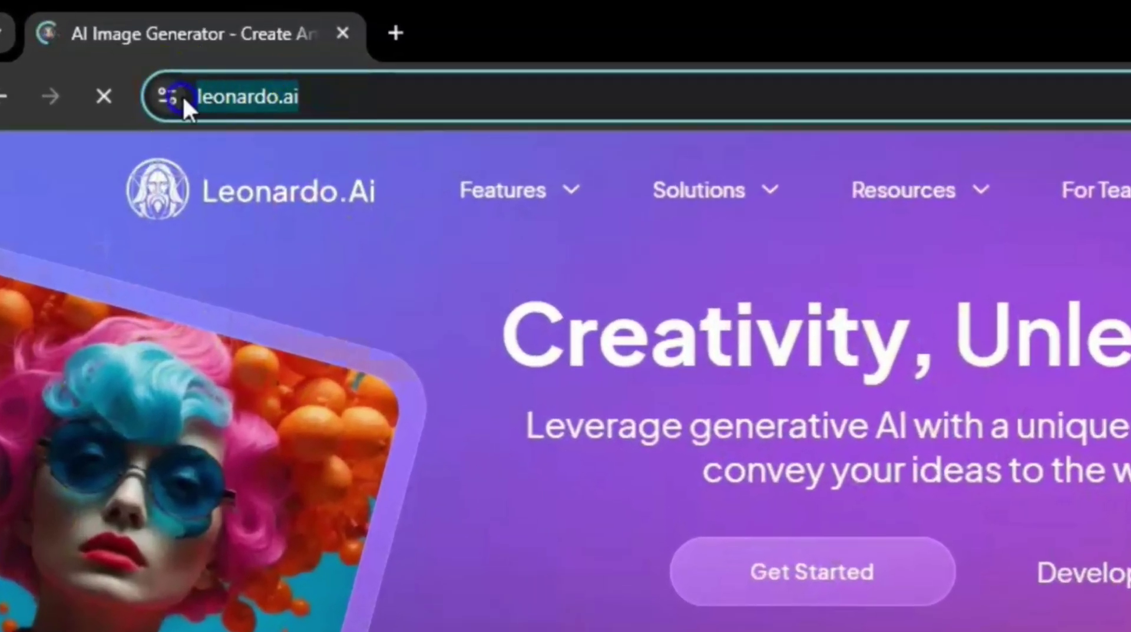
pyautogui.click(312, 99)
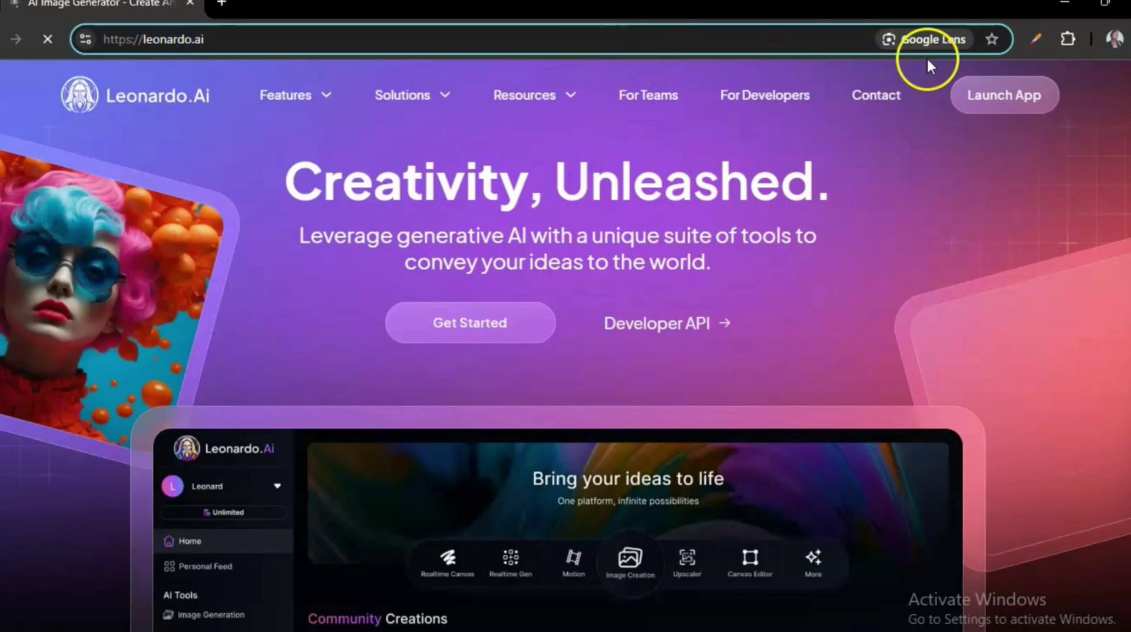
pyautogui.click(994, 94)
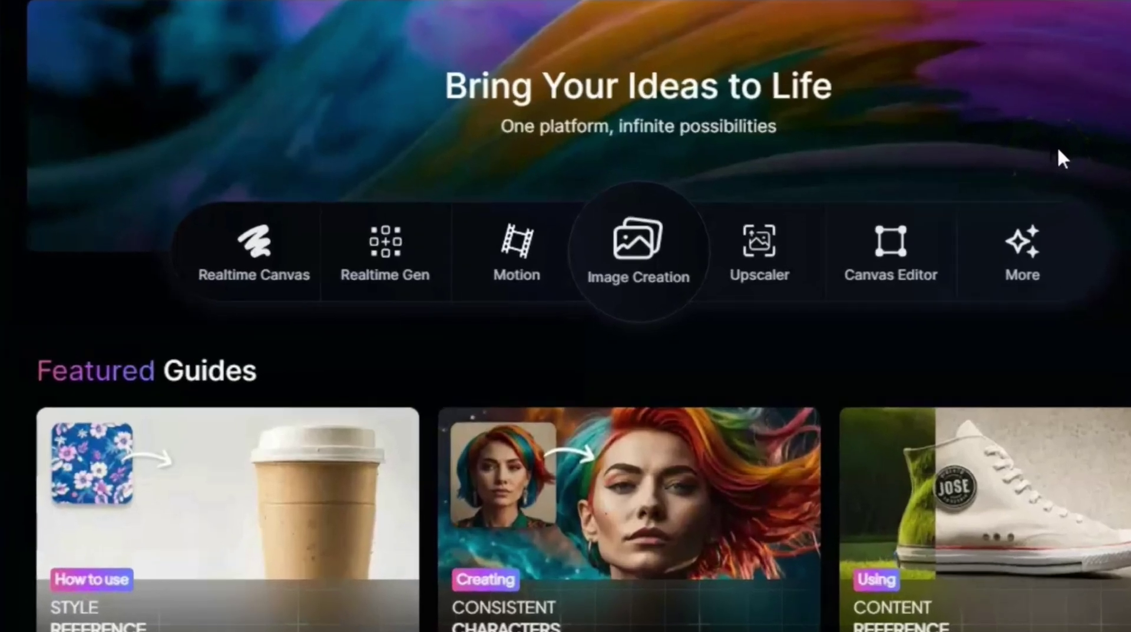
pyautogui.click(676, 280)
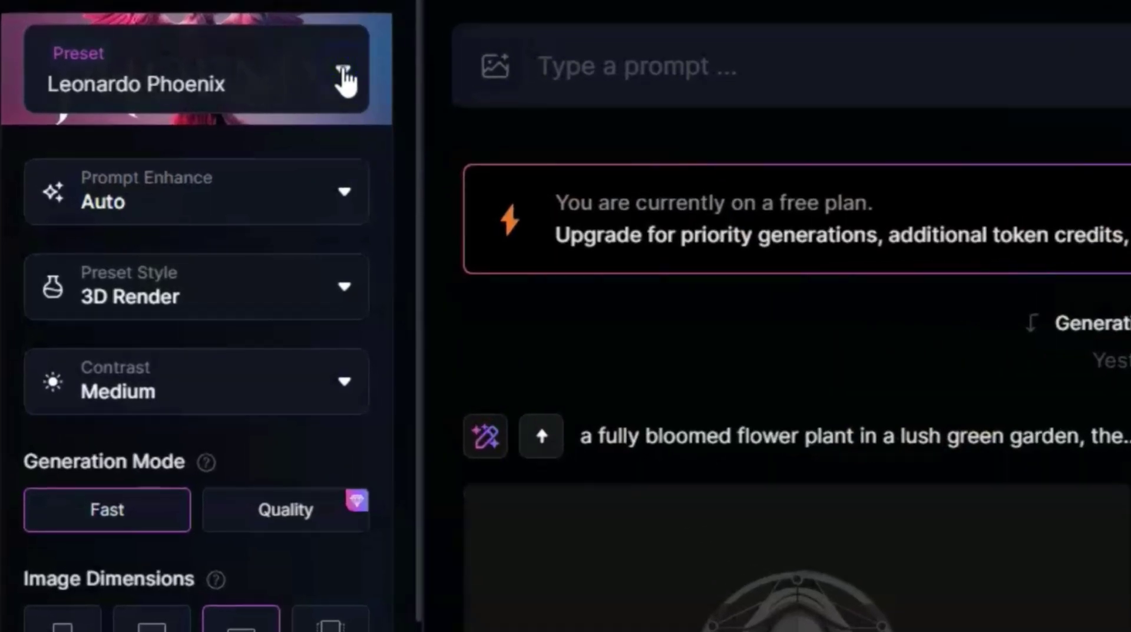
# - Replace the Leonardo Phoenix preset with Lifelike Vision and close the Presets panel
pyautogui.click(344, 74)
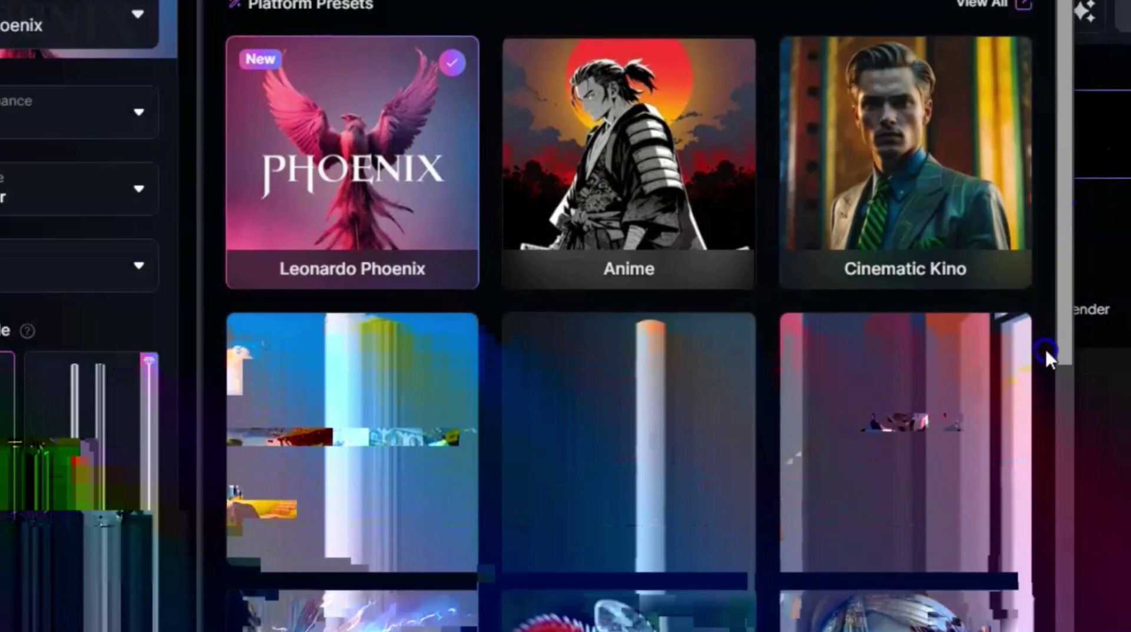
pyautogui.moveTo(1048, 351); pyautogui.dragTo(1060, 546)
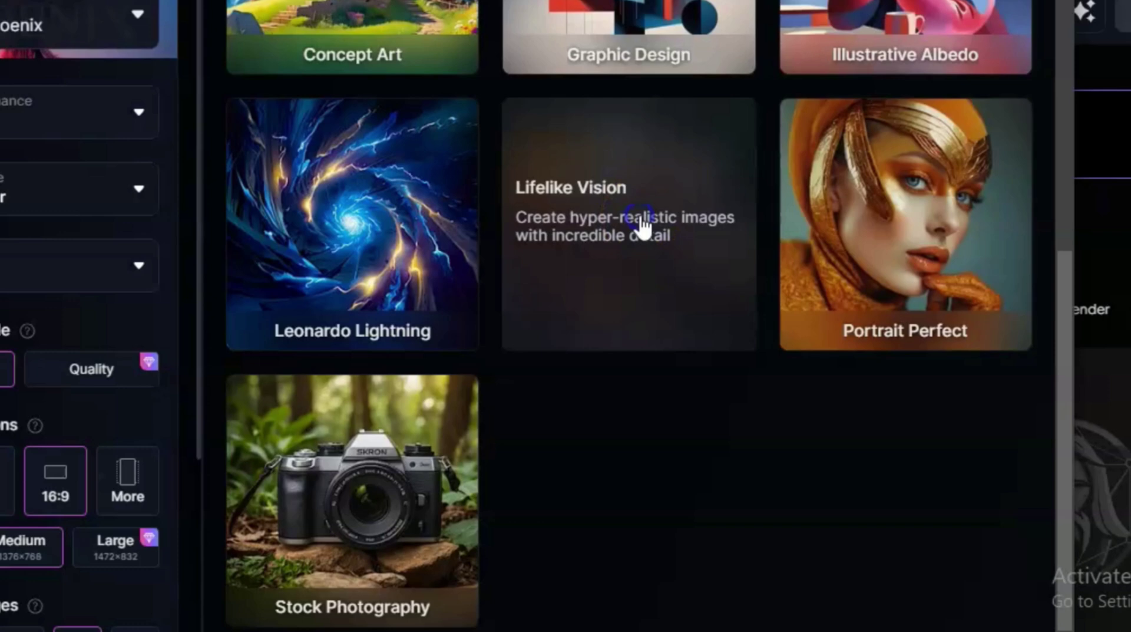
pyautogui.click(642, 226)
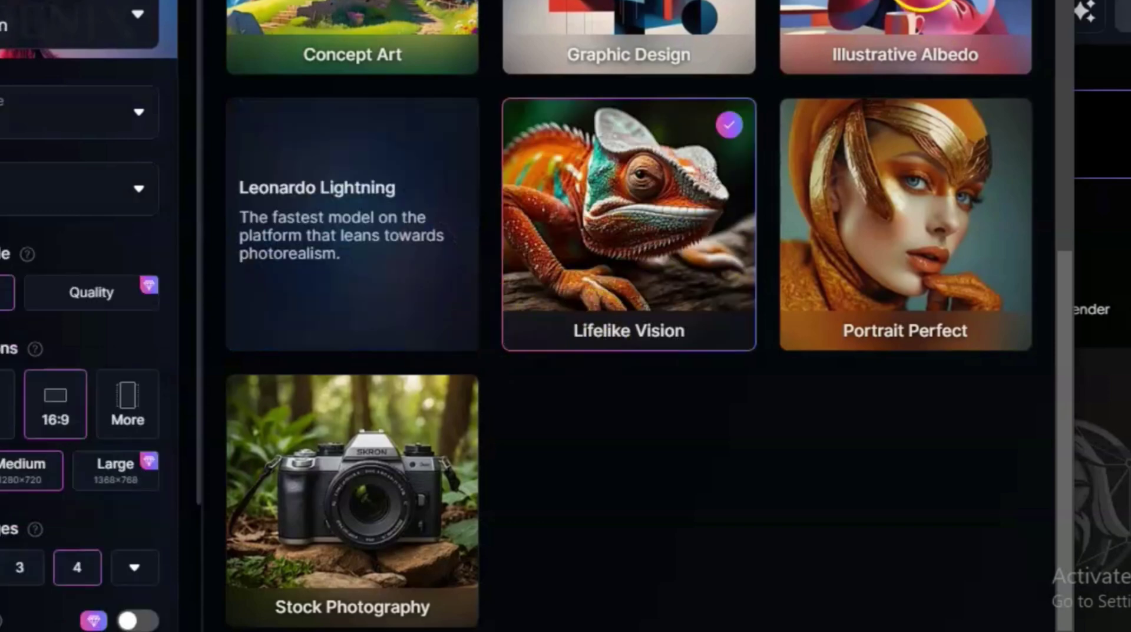
pyautogui.moveTo(1060, 267); pyautogui.dragTo(1055, 2)
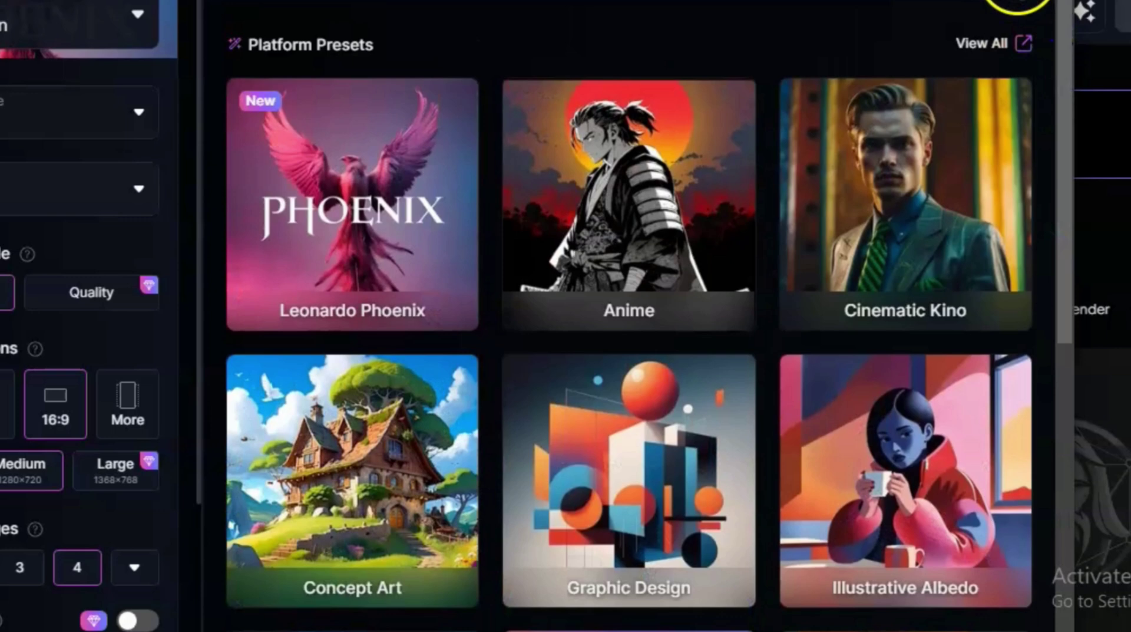
pyautogui.click(1023, 3)
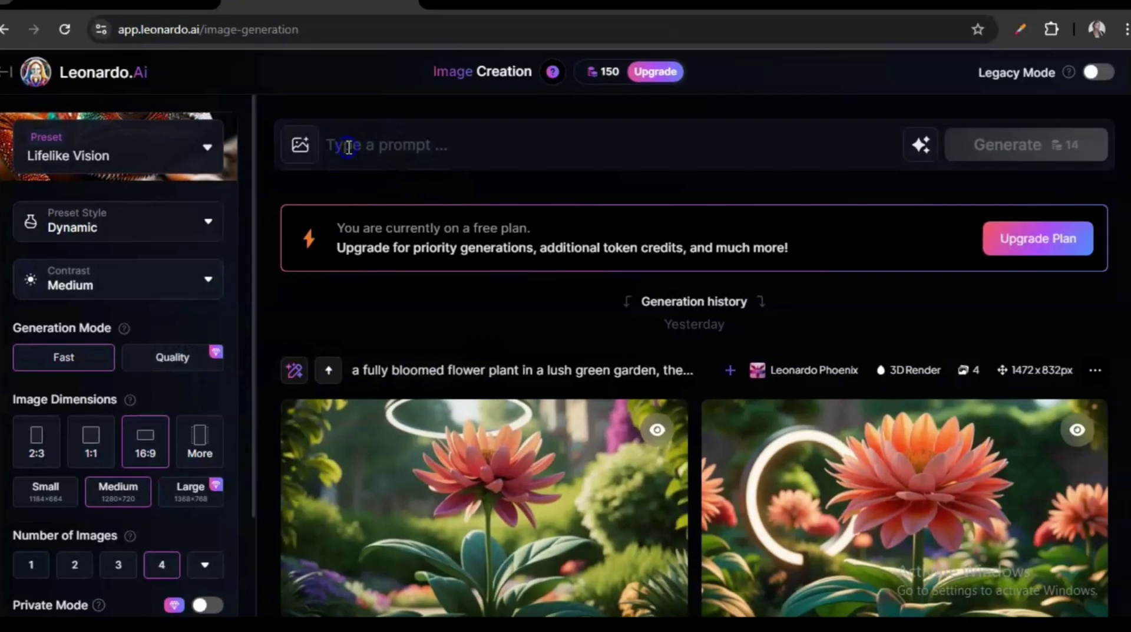
# - Paste the Anya portrait description as the prompt to generate two portraits
pyautogui.write('Anya is a young woman, a vision of modern elegance, her beauty a tapestry woven with intricate details. Her skin is smooth and radiant and a shade of rich cocoa, Her eyes are the color of deep oceans, Her hair is a cascade of natural curls and framed her face in a halo of ebony.')
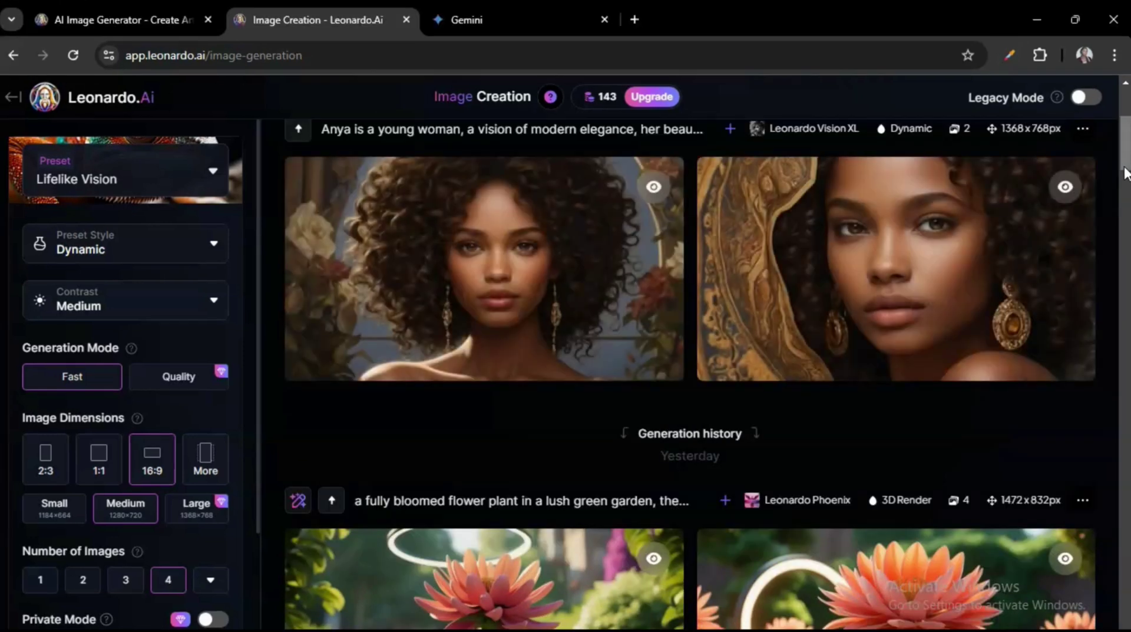
pyautogui.moveTo(1126, 174); pyautogui.dragTo(1127, 148)
pyautogui.scroll(-1, 1126, 148)
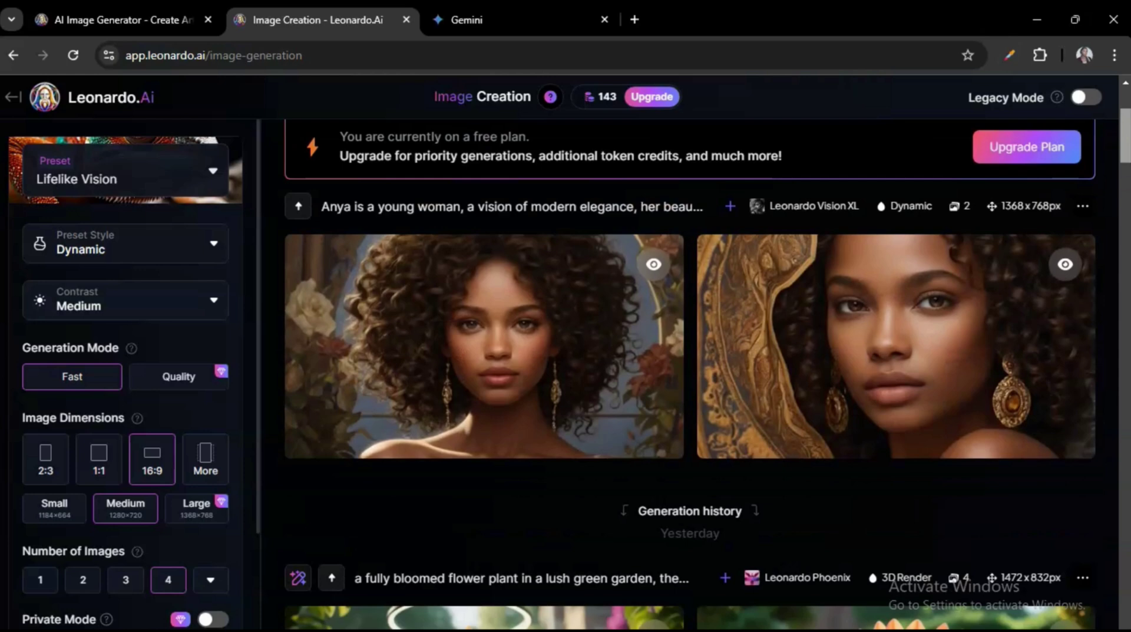
# - Compare the two Anya portraits full-size and download one as a JPG
pyautogui.click(513, 324)
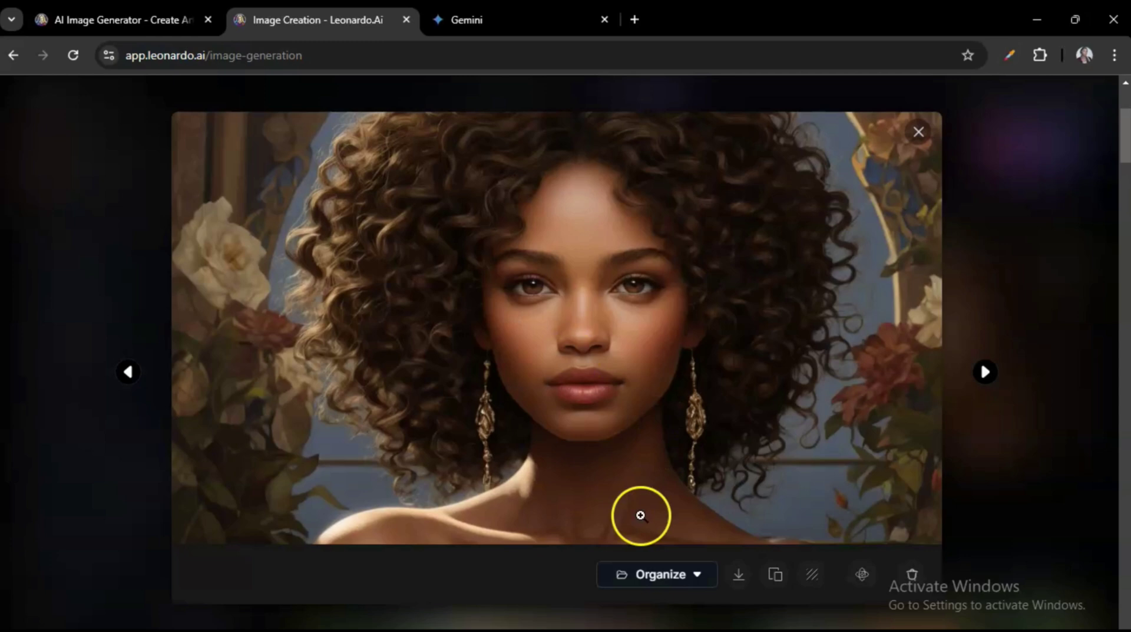
pyautogui.click(985, 371)
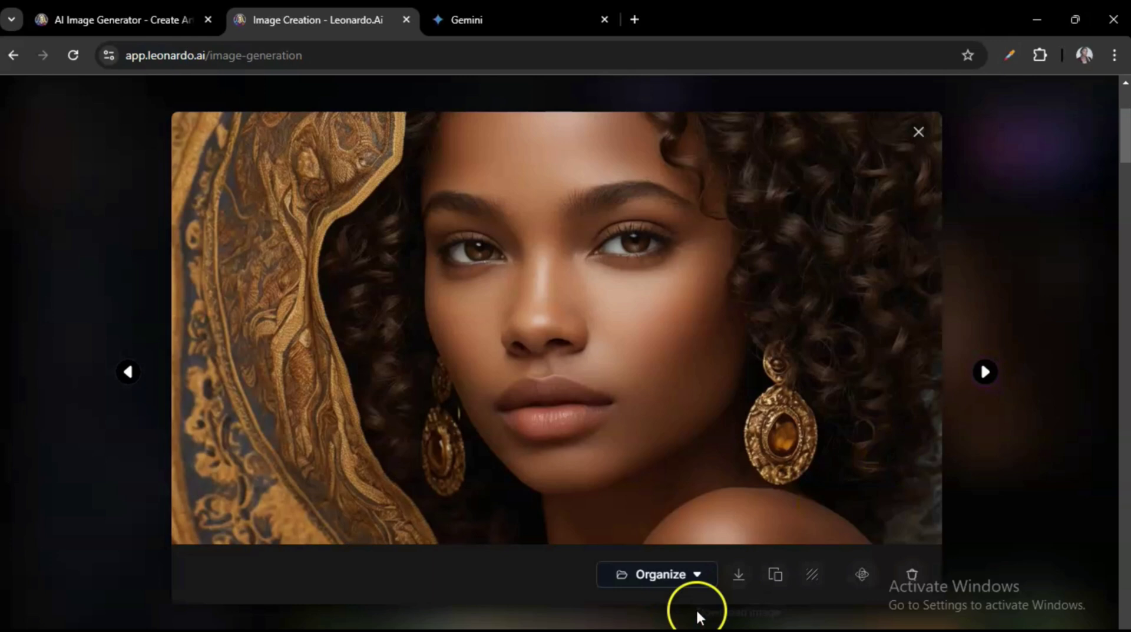
pyautogui.click(739, 575)
pyautogui.click(129, 372)
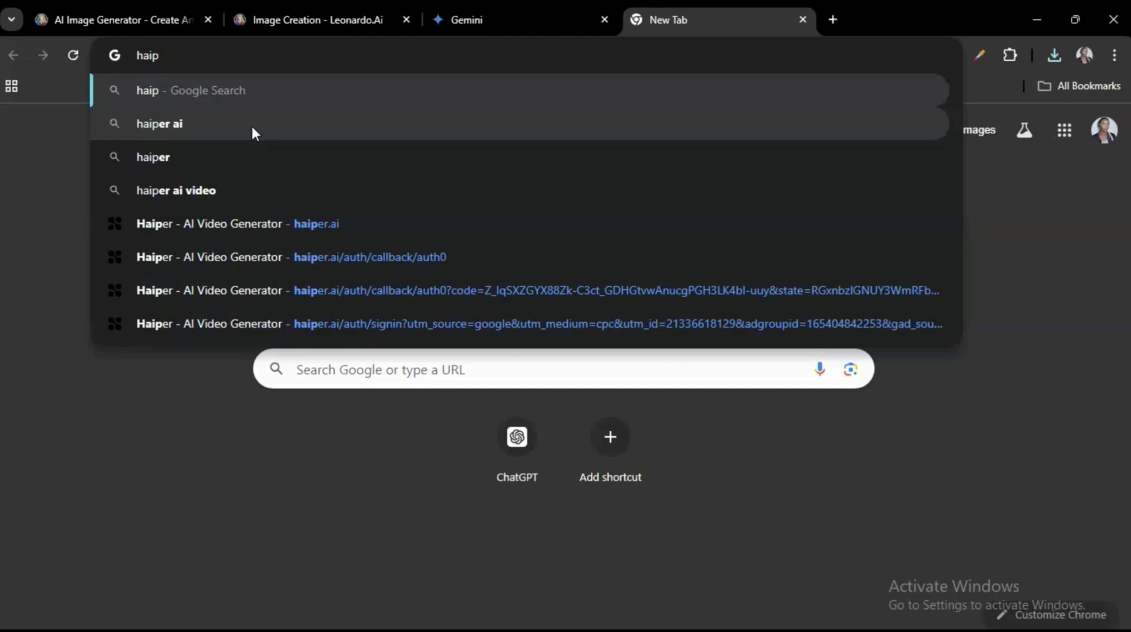
# - Go to the Haiper - AI Video Generator site at haiper.ai in a new tab
pyautogui.click(214, 228)
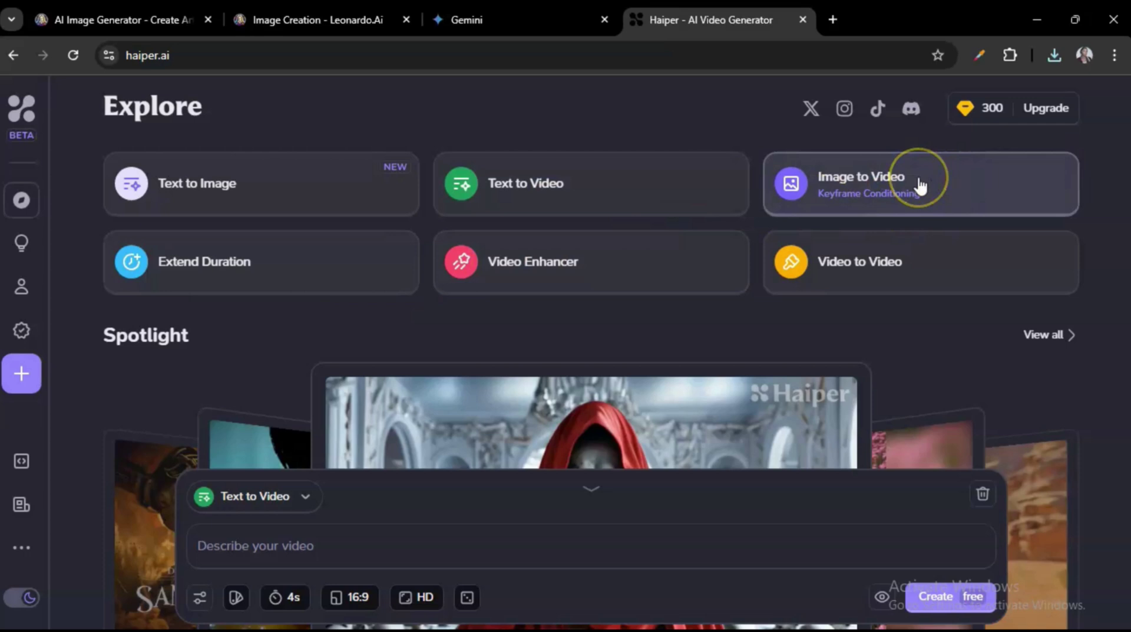
# - Switch to Image to Video and upload the Lifelike_Vision JPG from Downloads as the first frame
pyautogui.click(918, 175)
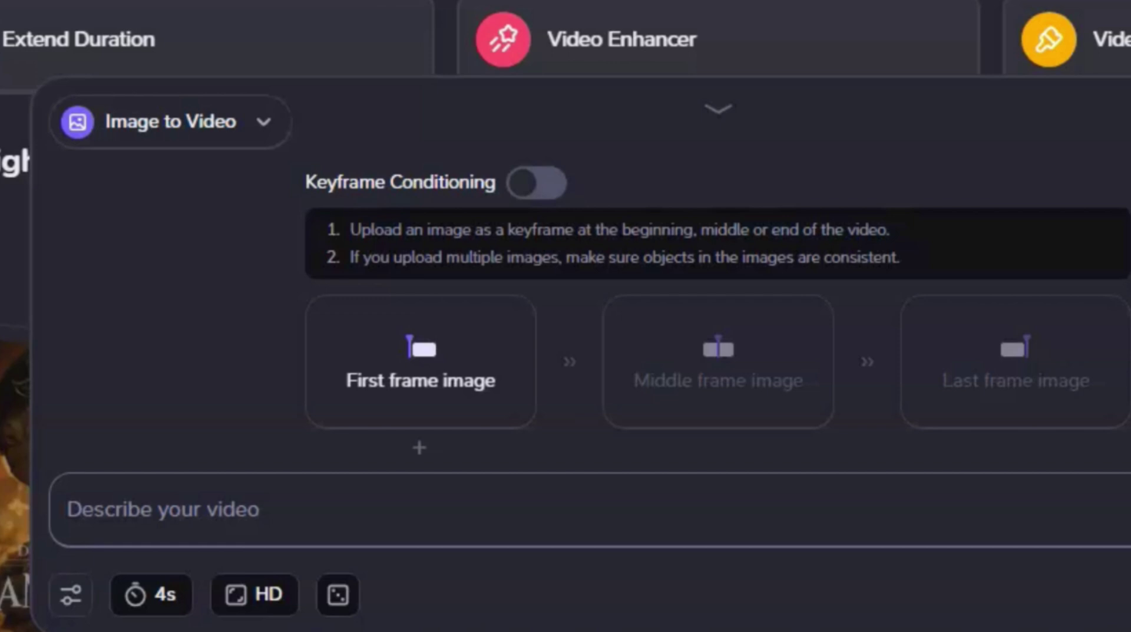
pyautogui.click(361, 383)
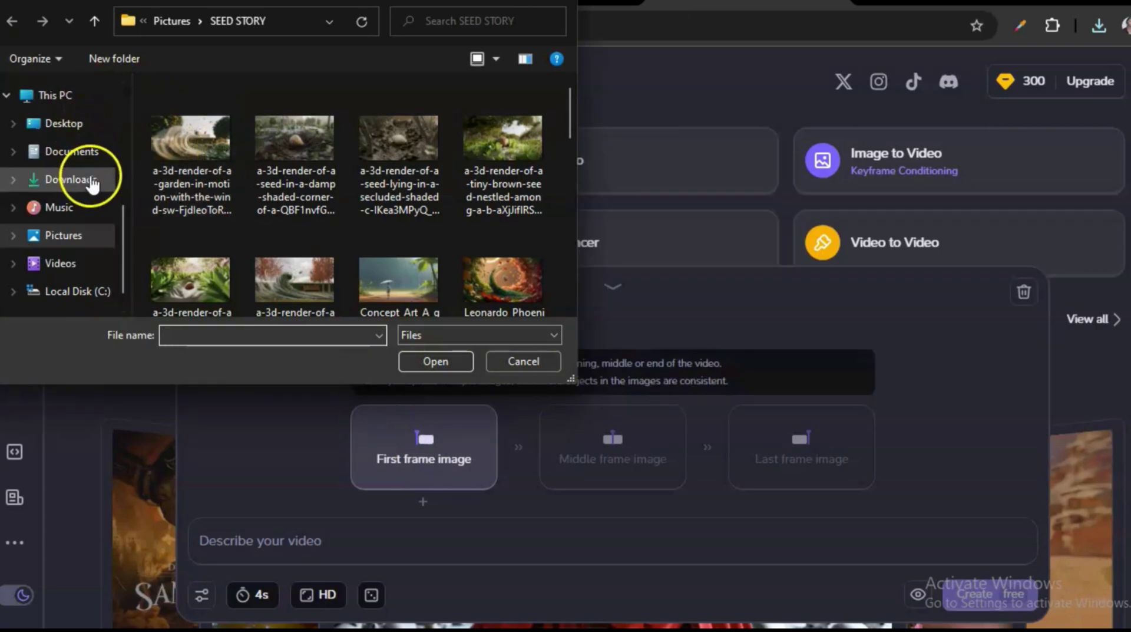
pyautogui.click(89, 180)
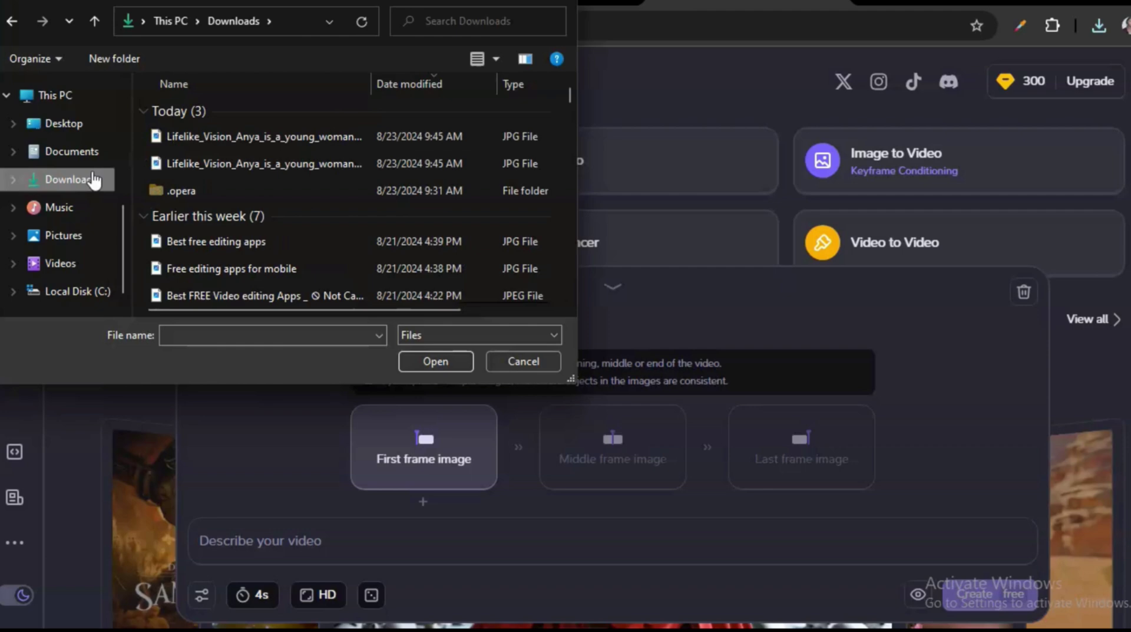
pyautogui.click(194, 139)
pyautogui.click(452, 370)
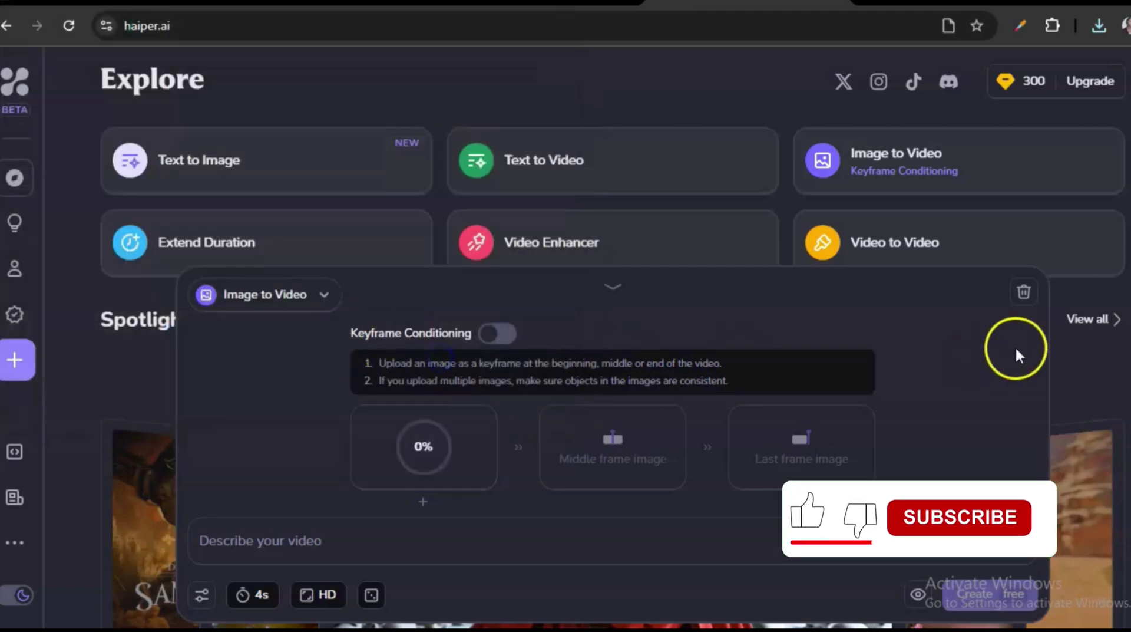
pyautogui.click(292, 540)
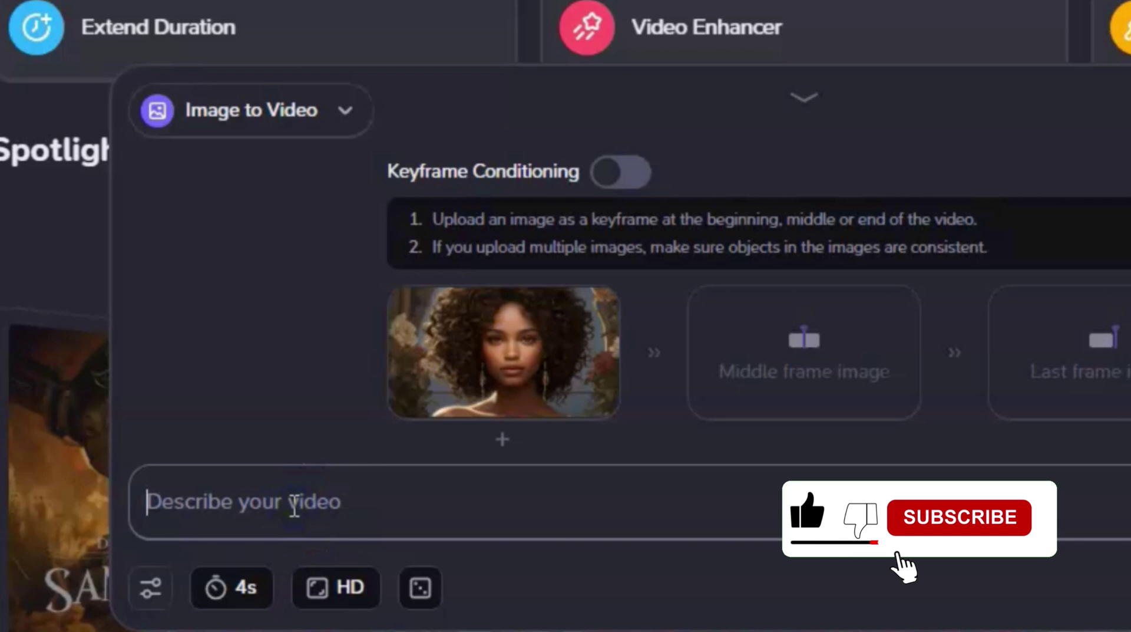
# - Enter 'a beautiful young woman smiling and blinking naturally' as the description and create the video
pyautogui.write('a ')
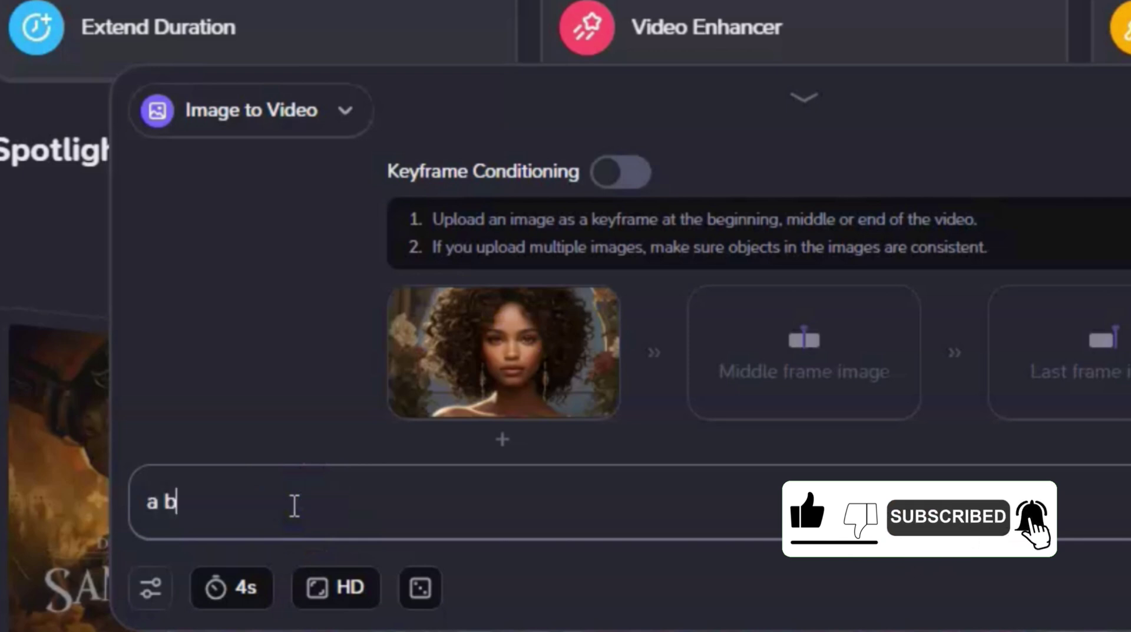
pyautogui.write('beautiful young woman smiling and blinking')
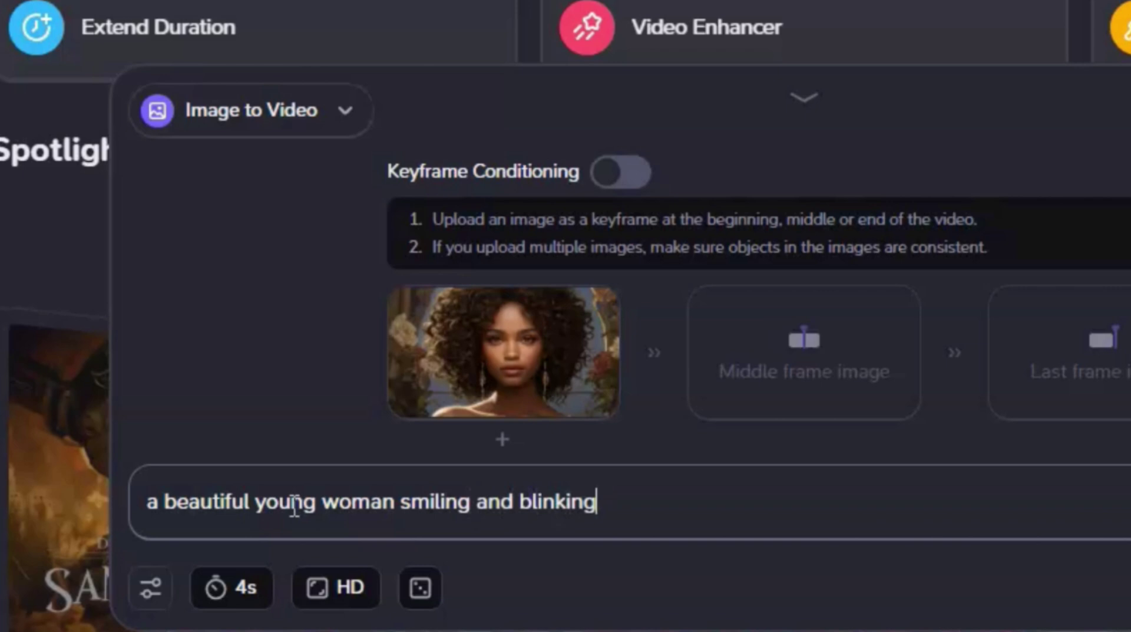
pyautogui.write('ally')
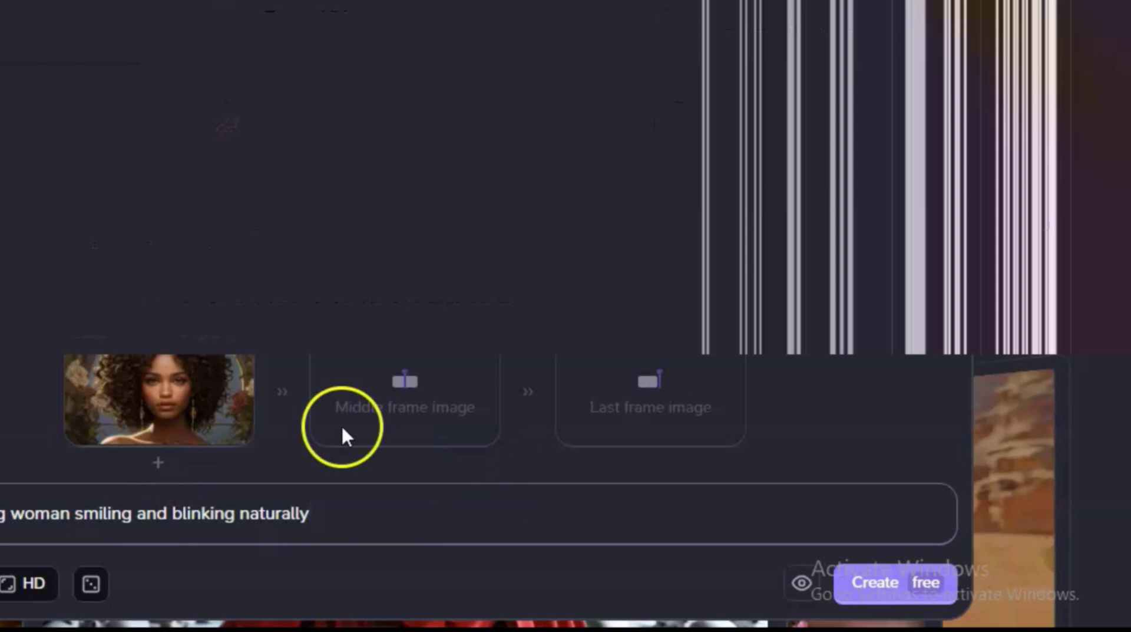
pyautogui.click(864, 582)
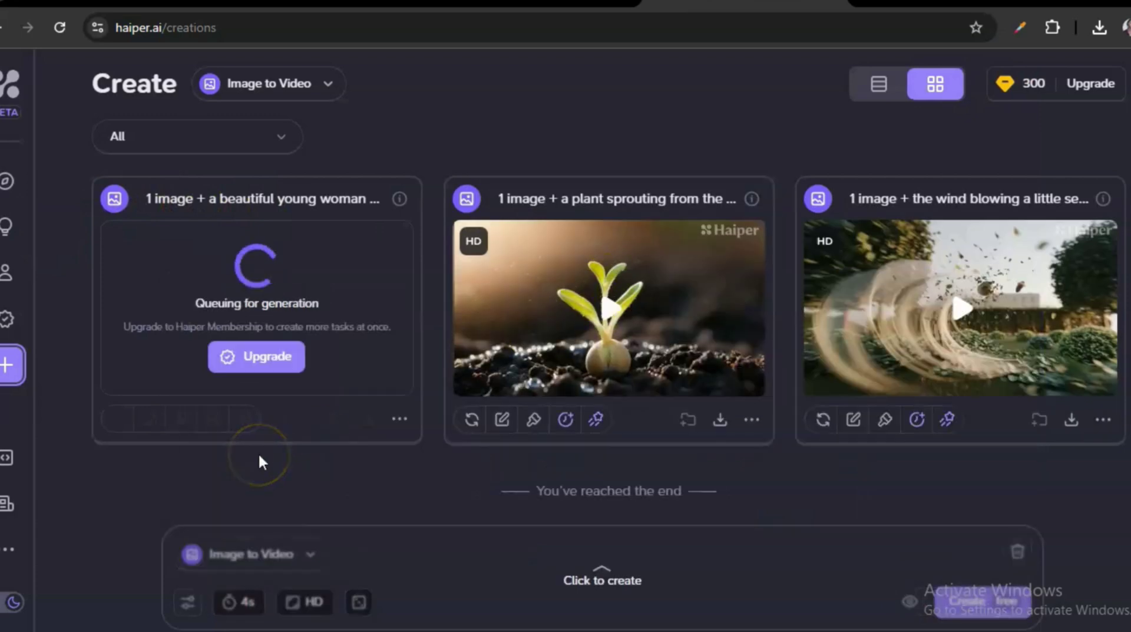
# - Play the finished 4-second HD clip of the woman in fullscreen
pyautogui.moveTo(947, 313)
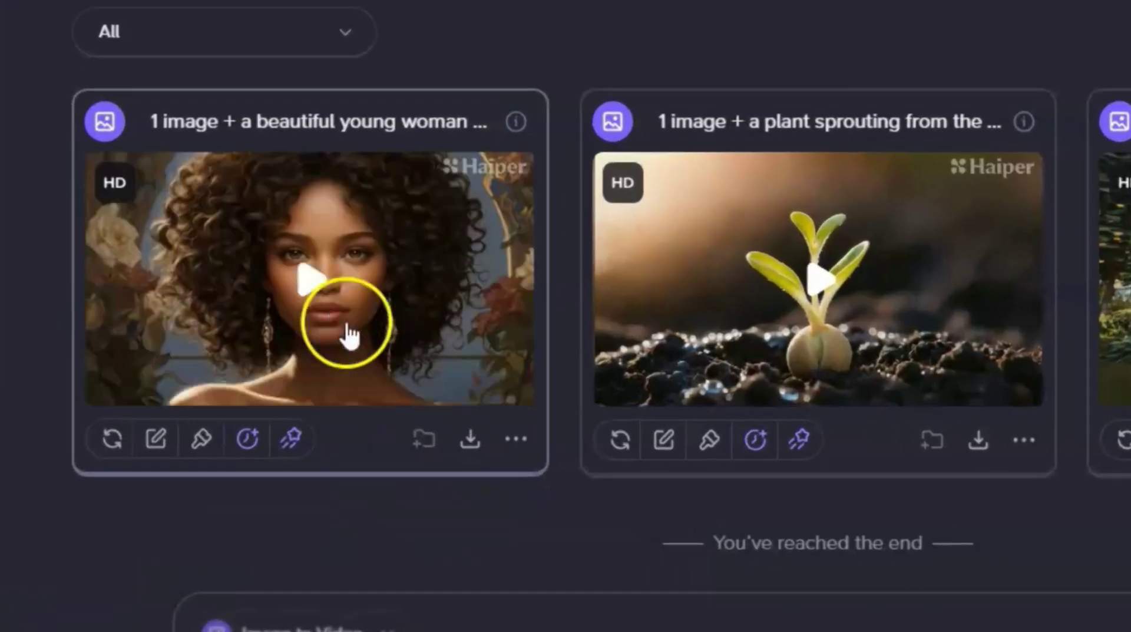
pyautogui.moveTo(262, 336)
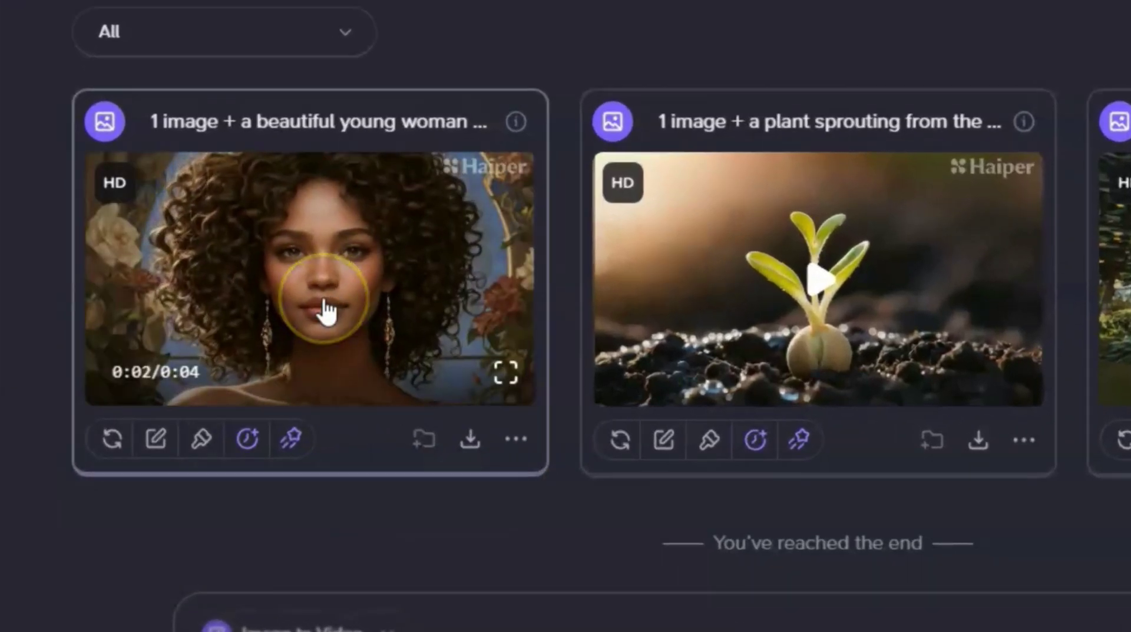
pyautogui.click(313, 293)
pyautogui.click(300, 255)
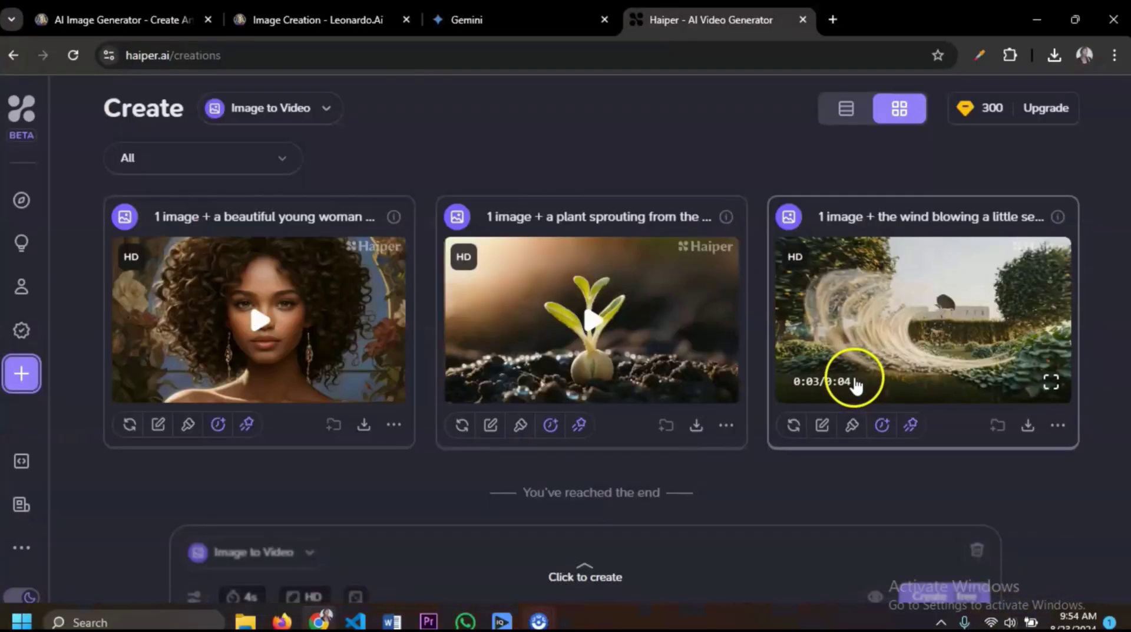
# - Regenerate the woman's clip for free from the same portrait and description
pyautogui.moveTo(361, 435)
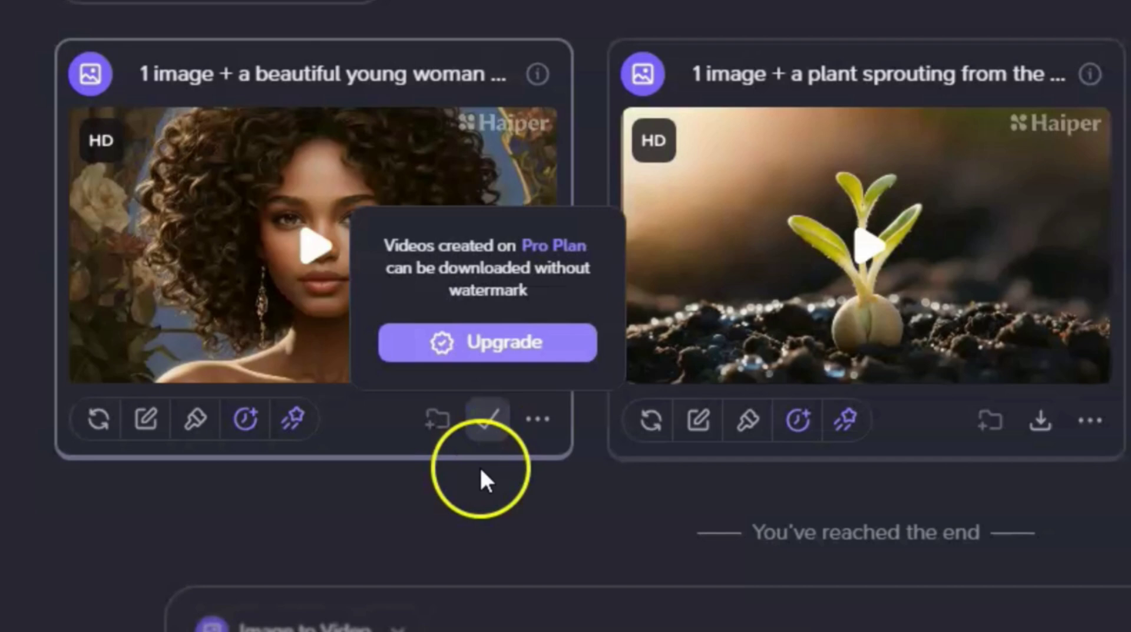
pyautogui.click(97, 420)
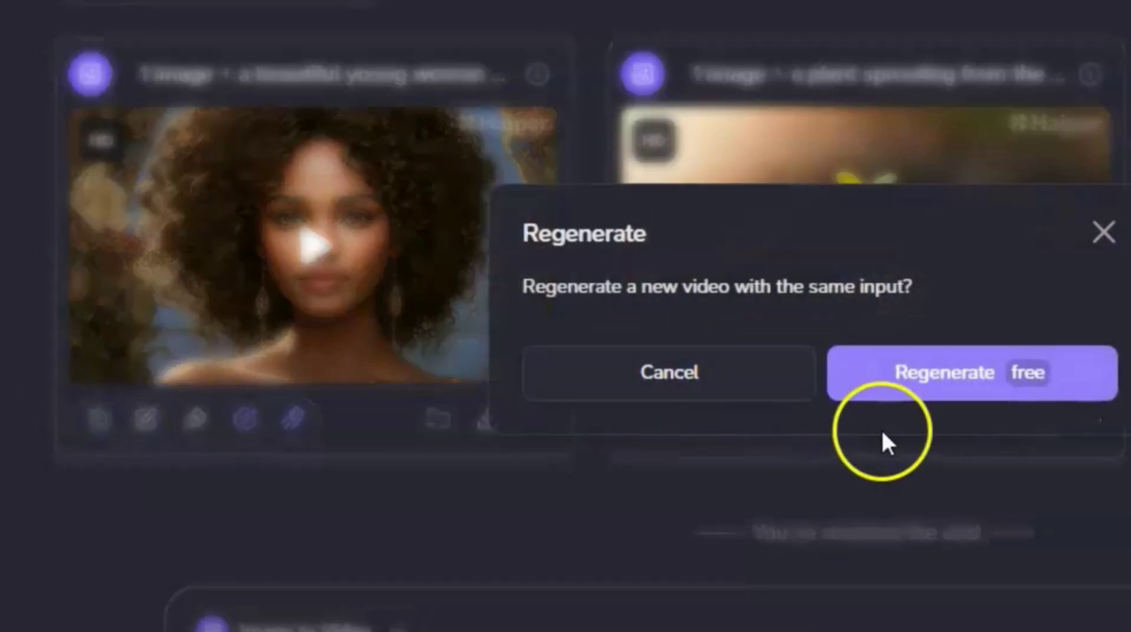
pyautogui.click(933, 377)
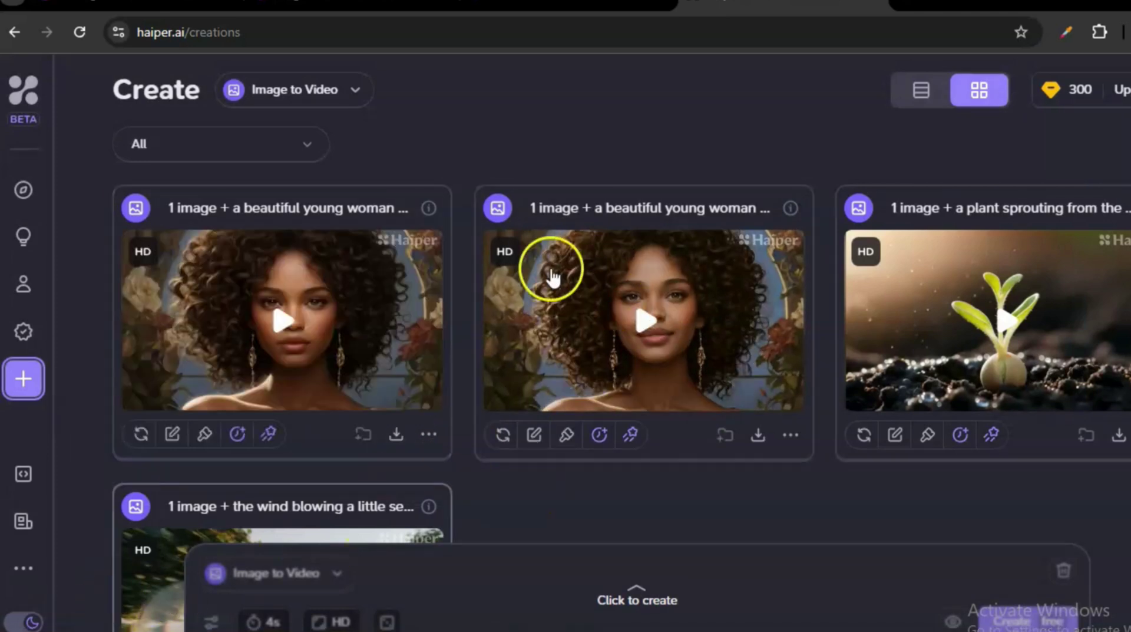
pyautogui.click(292, 323)
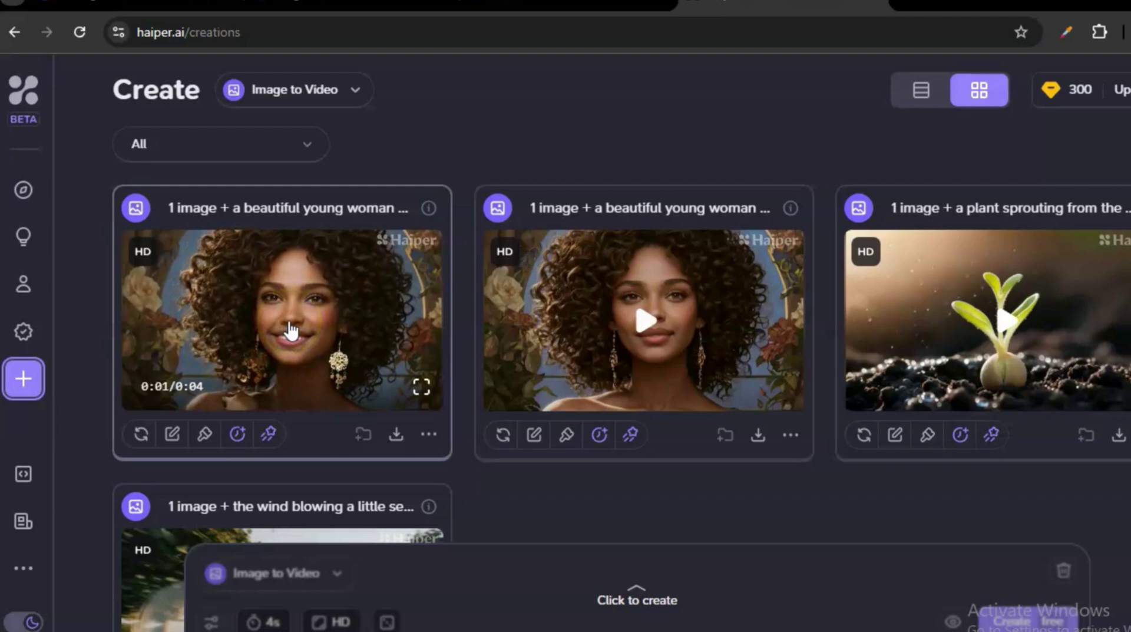
pyautogui.click(397, 316)
pyautogui.click(323, 349)
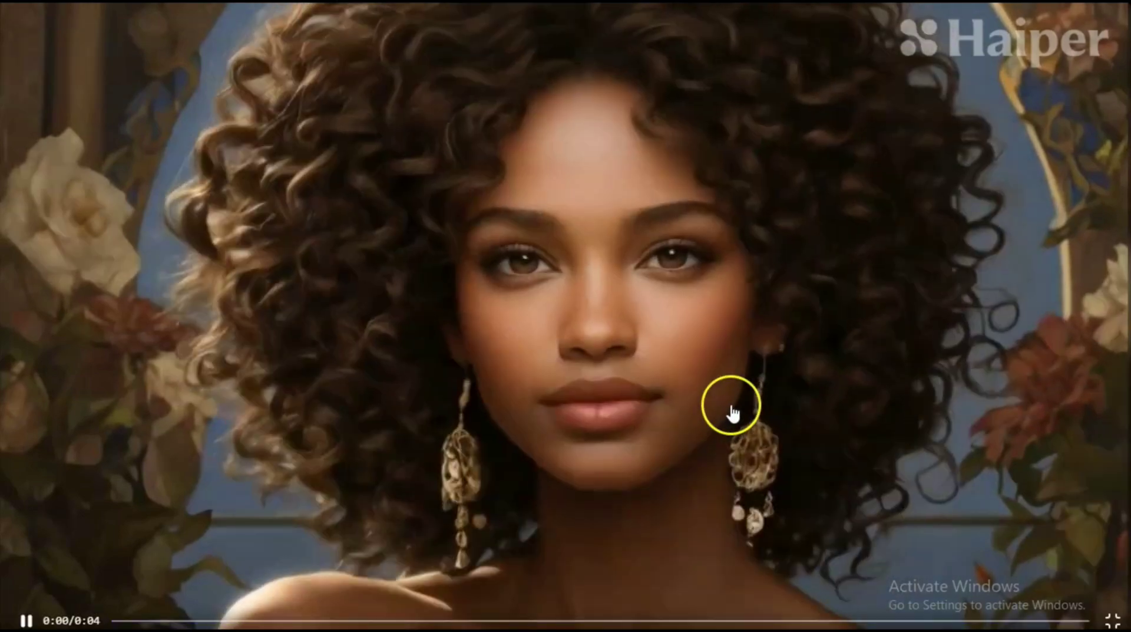
pyautogui.press('Escape')
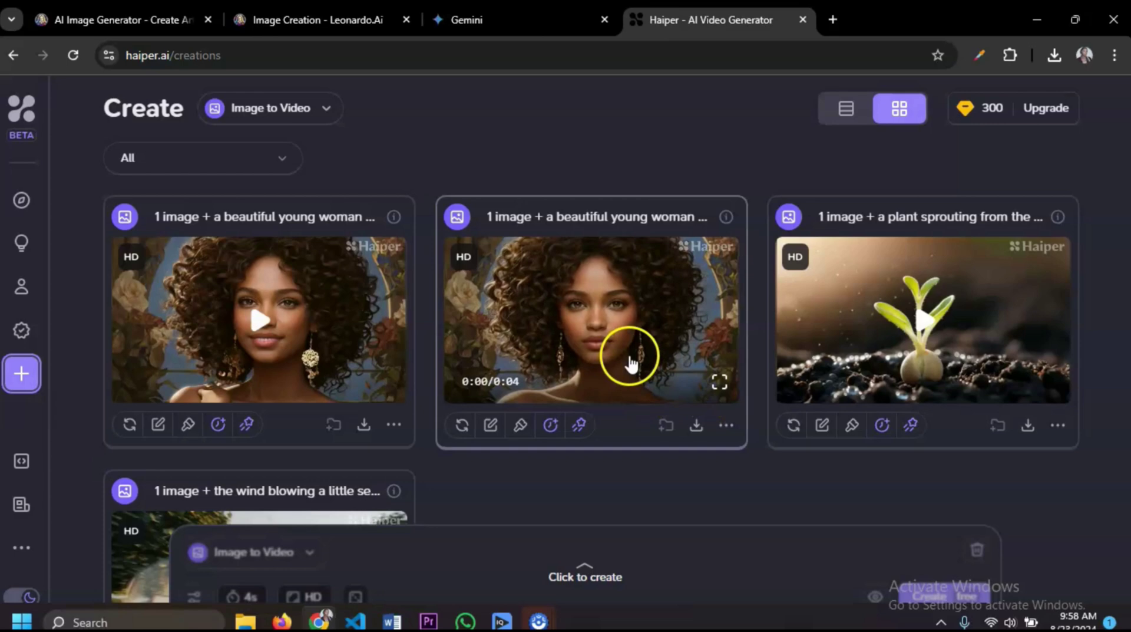